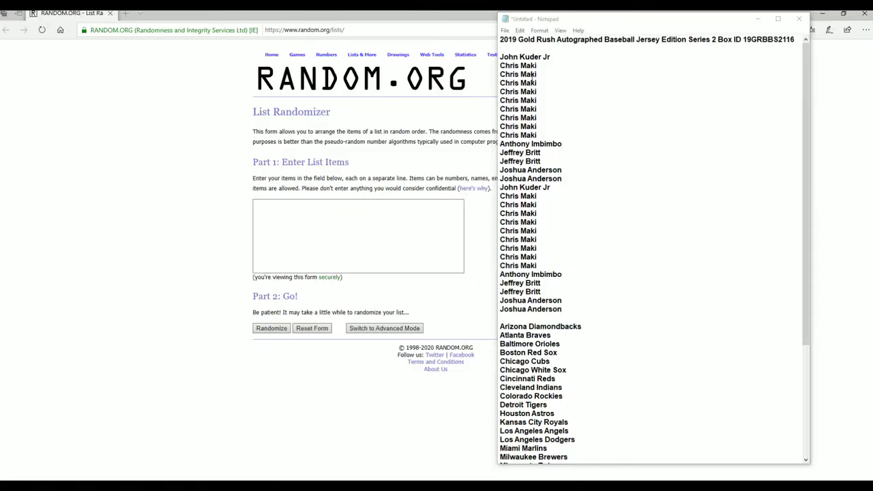
Copy the 30 owner names from Notepad for pasting into the List Randomizer box.
mouse_move(501, 57)
left_mouse_down()
mouse_move(551, 190)
mouse_move(542, 286)
mouse_move(590, 305)
left_mouse_up()
right_click(575, 204)
left_click(608, 236)
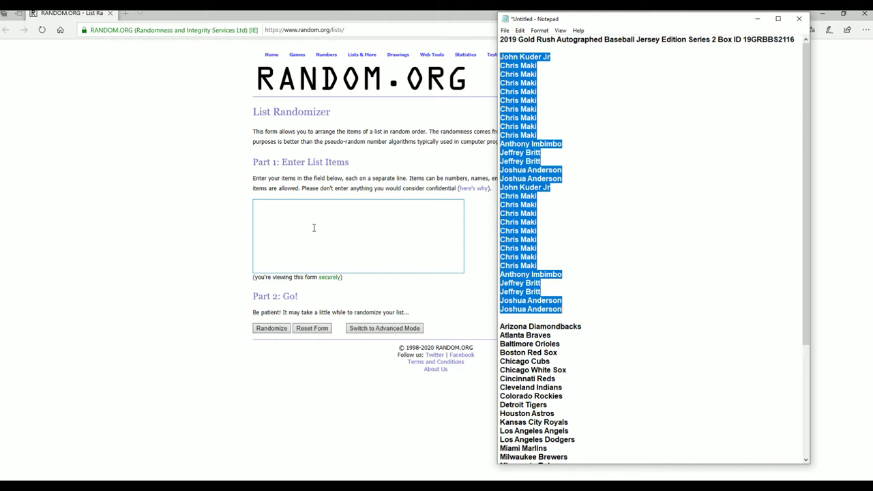
right_click(314, 223)
Paste the owner names into the List Randomizer and shuffle them seven times.
left_click(346, 229)
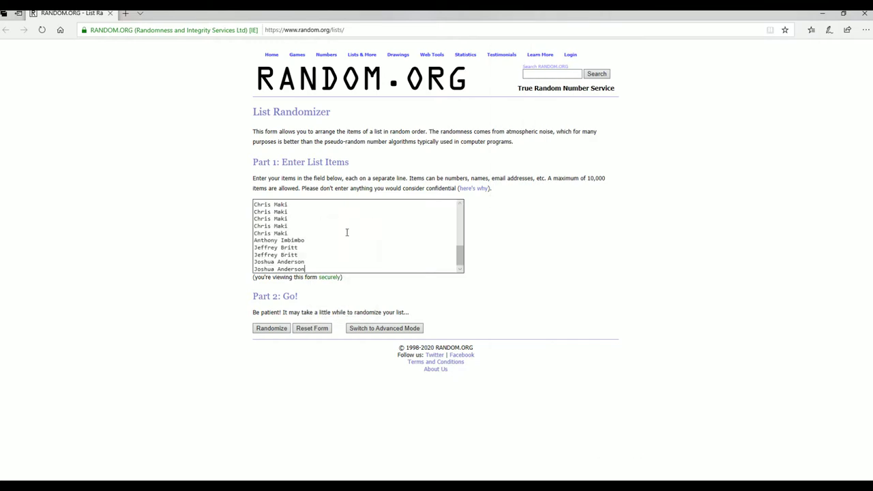
left_click(274, 330)
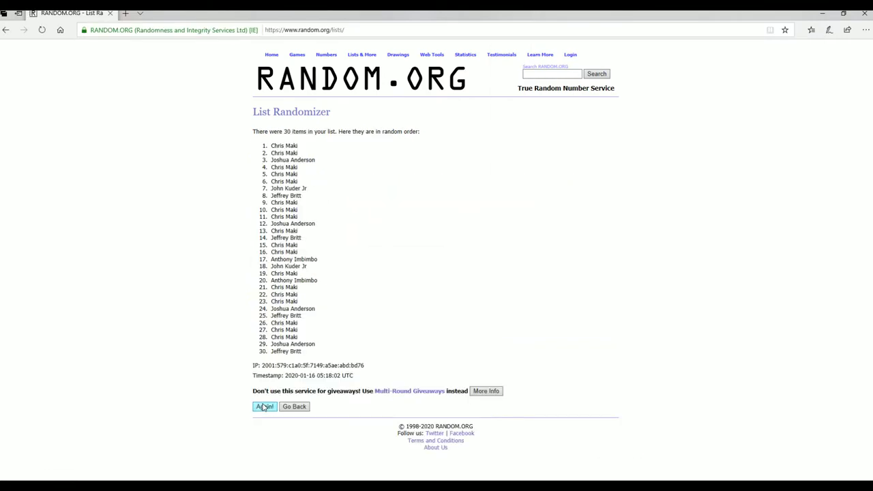
left_click(265, 407)
left_click(267, 424)
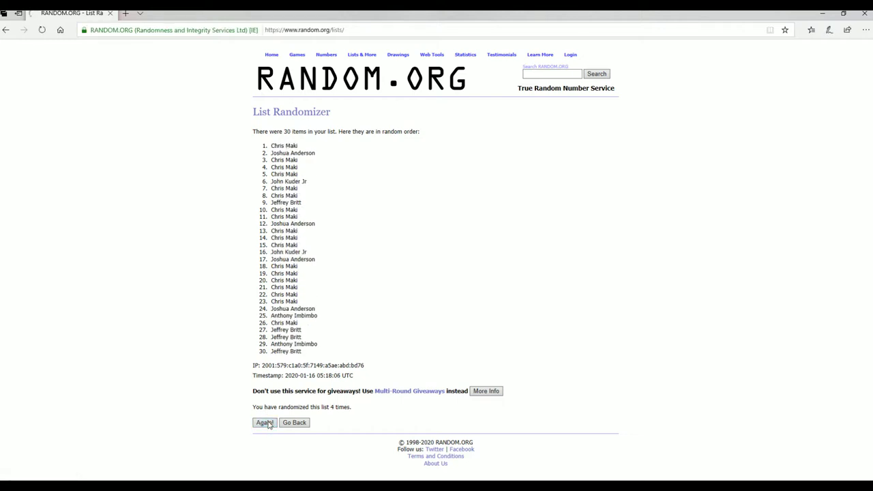
left_click(268, 424)
left_click(270, 424)
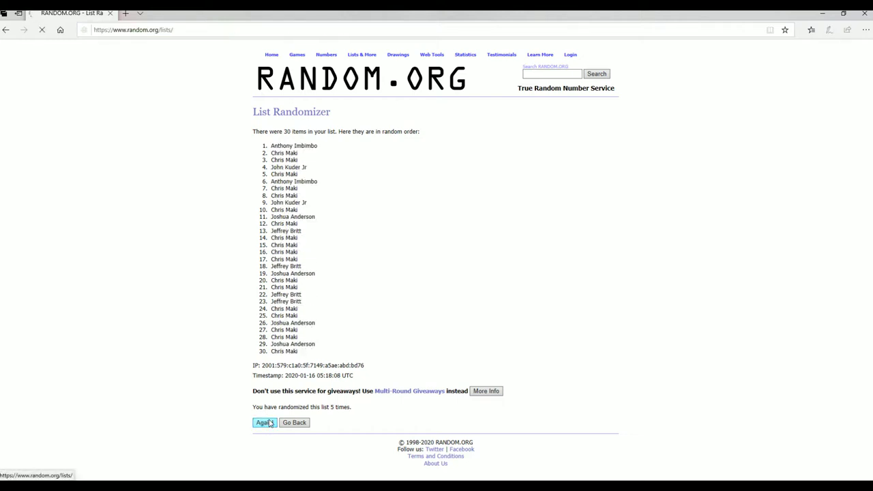
left_click(270, 423)
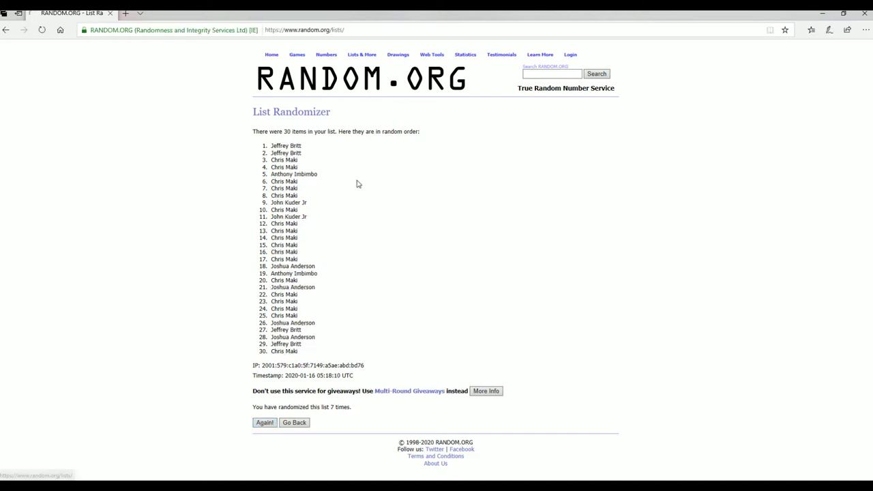
Paste the shuffled owner list into A2:A31 under OWNERS and narrow column A.
mouse_move(270, 146)
left_mouse_down()
mouse_move(320, 290)
mouse_move(326, 357)
left_mouse_up()
right_click(323, 244)
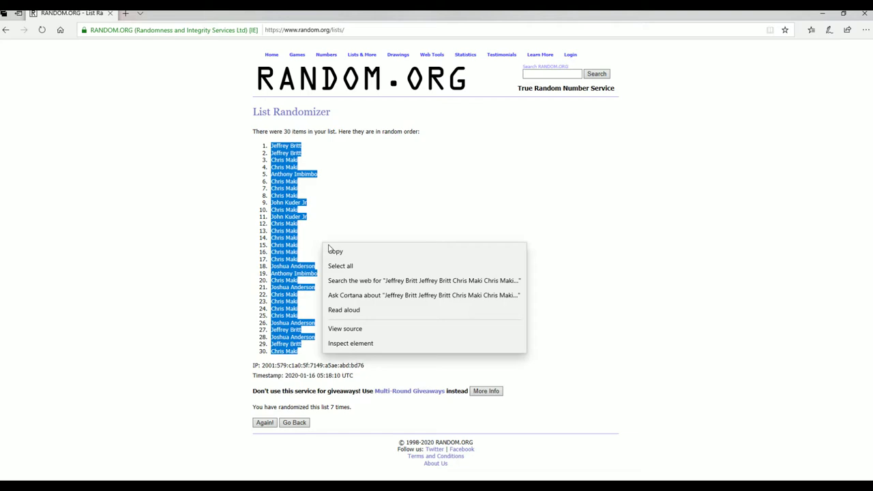
left_click(343, 248)
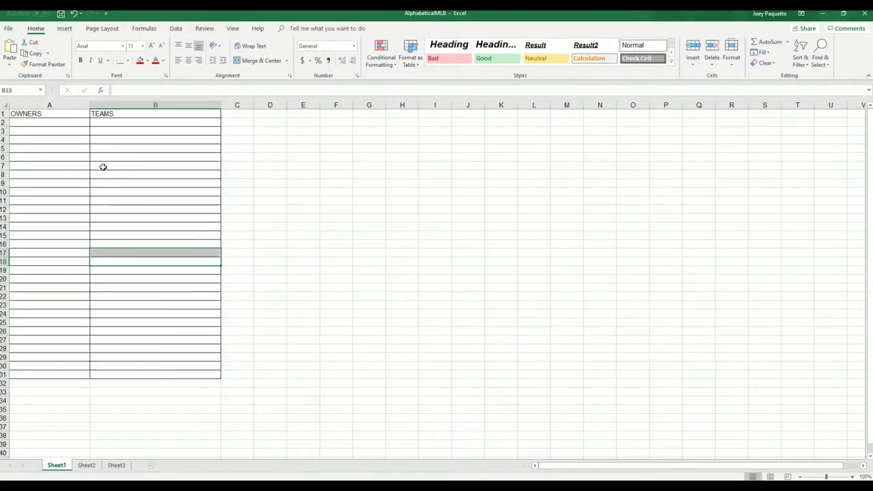
left_click(70, 122)
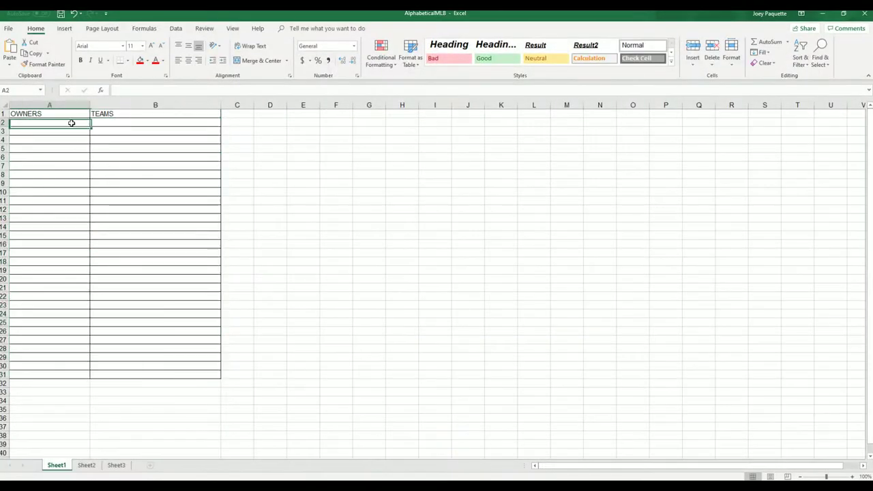
key("ctrl+v")
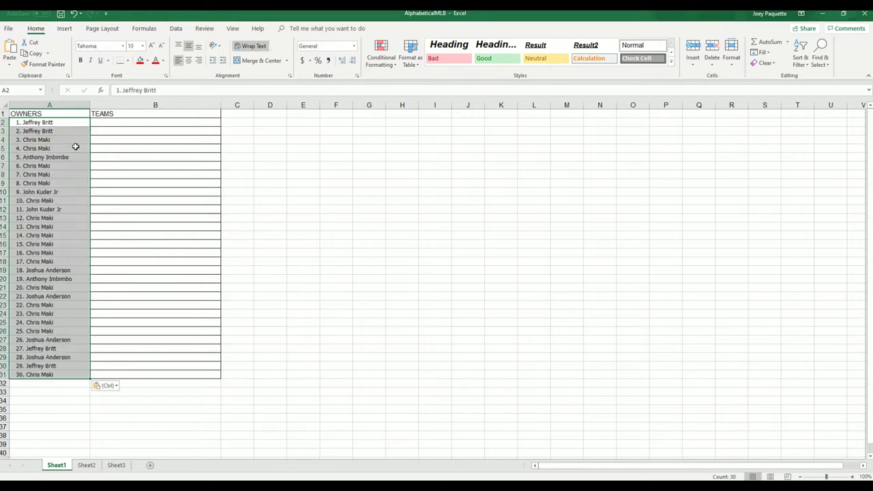
left_click(75, 146)
left_click_drag(89, 105, 79, 104)
left_click(109, 130)
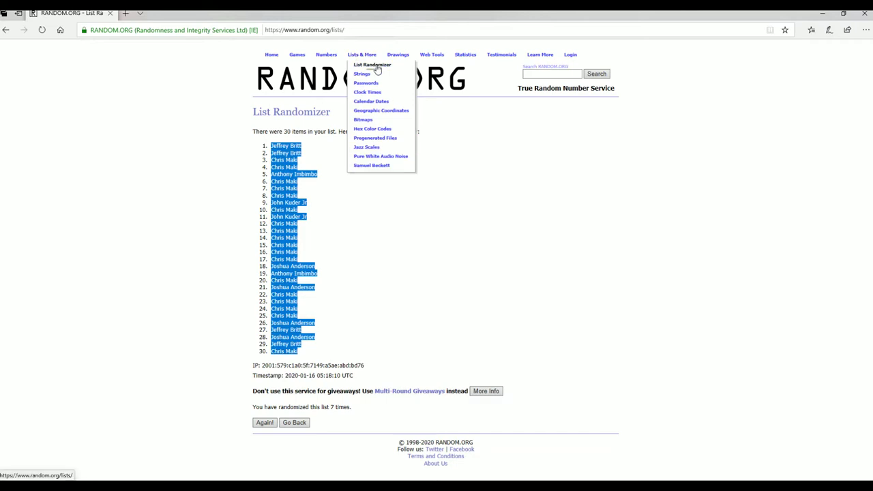
Copy the 30 MLB team names from Notepad into a fresh List Randomizer box.
left_click(376, 68)
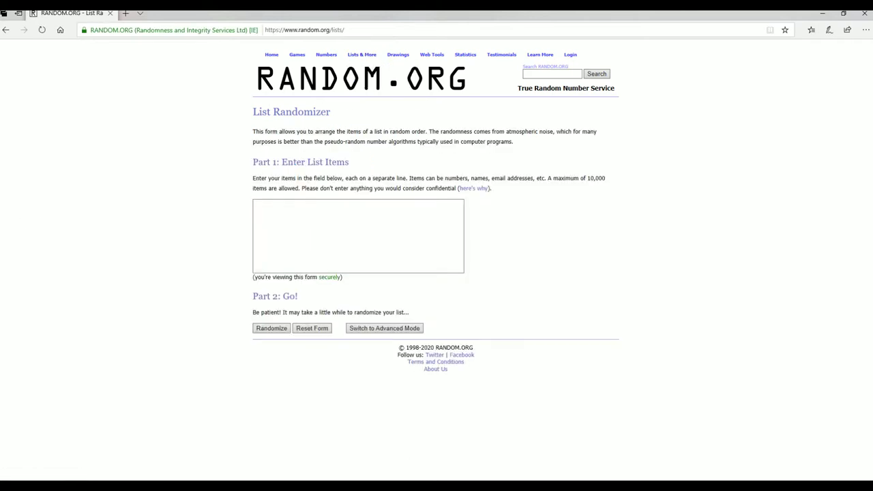
key("alt+Tab")
scroll(623, 242, "down", 5)
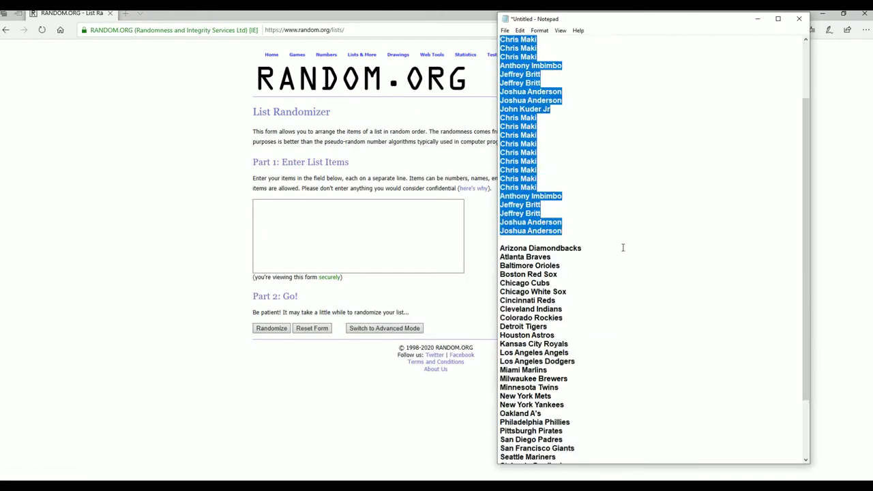
left_click_drag(503, 199, 593, 446)
right_click(551, 301)
left_click(571, 327)
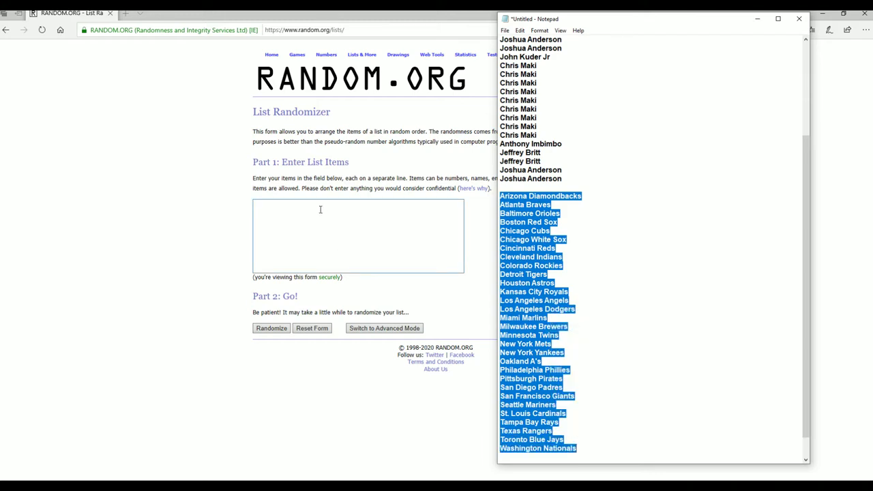
right_click(319, 208)
left_click(334, 217)
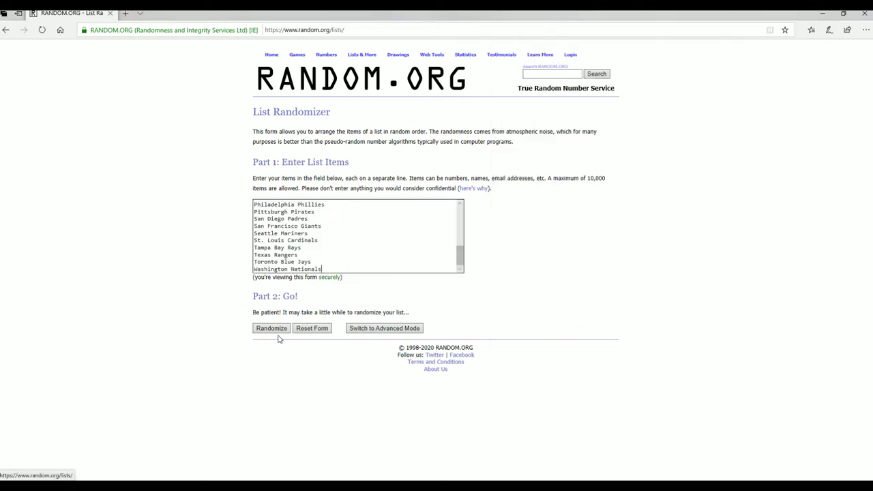
Randomize the team list, reshuffling it seven times in total.
left_click(274, 329)
left_click(260, 407)
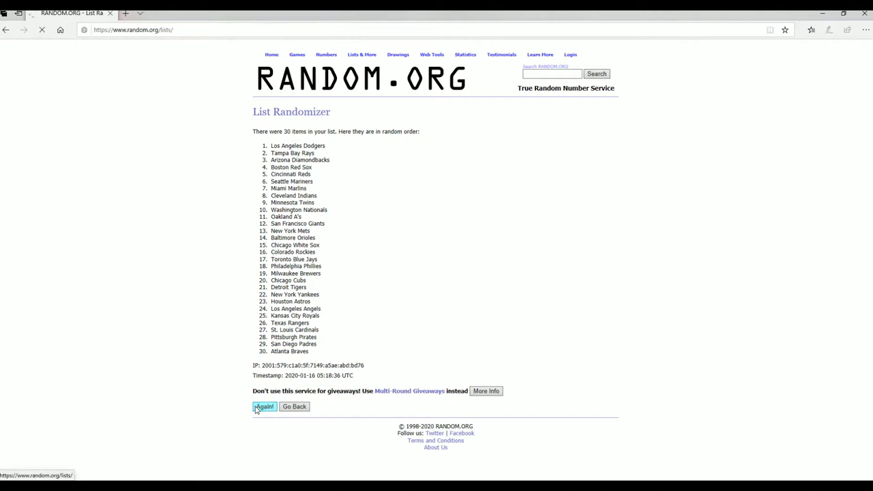
left_click(262, 423)
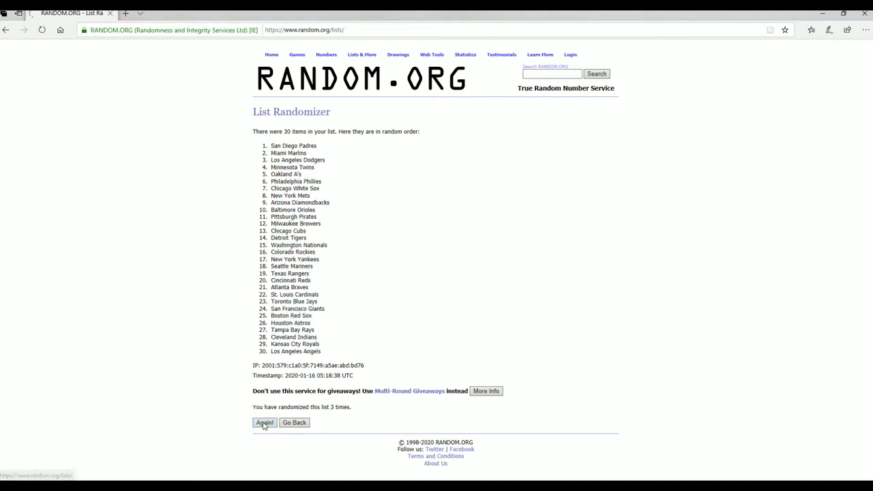
left_click(264, 423)
left_click(264, 423)
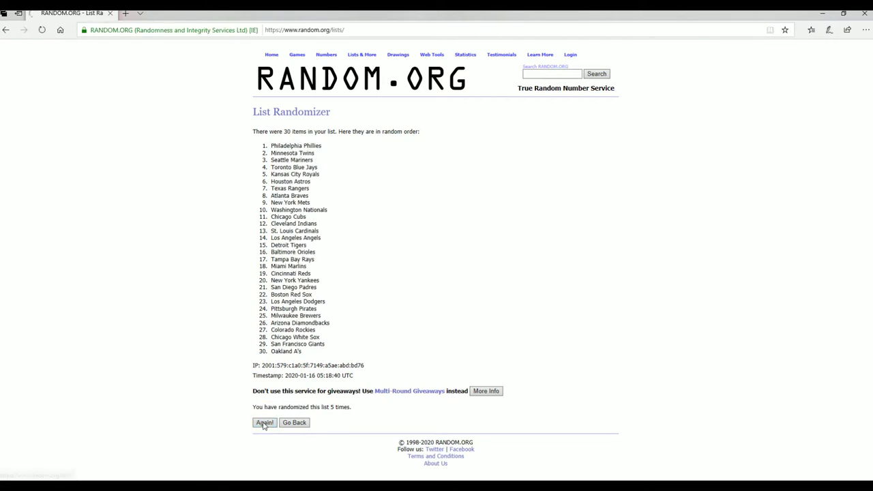
left_click(264, 423)
left_click(264, 424)
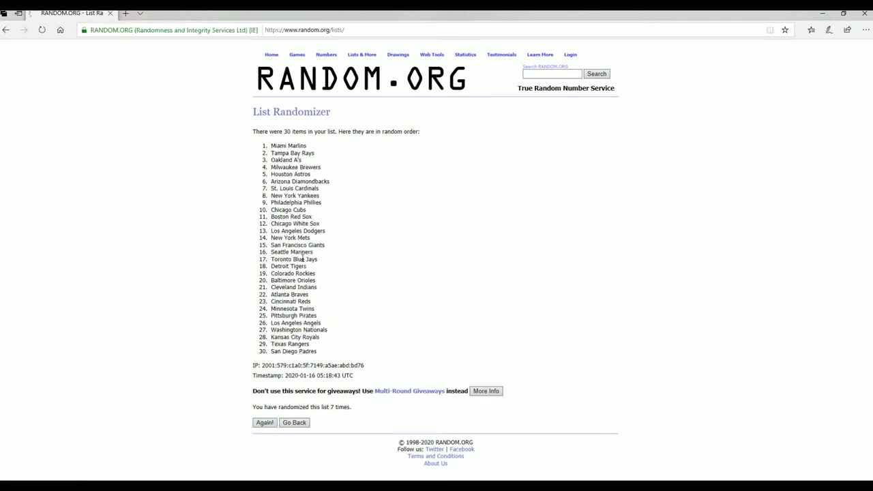
Paste the 30 shuffled team names into B2:B31 under TEAMS.
mouse_move(271, 146)
left_mouse_down()
mouse_move(320, 255)
mouse_move(332, 351)
left_mouse_up()
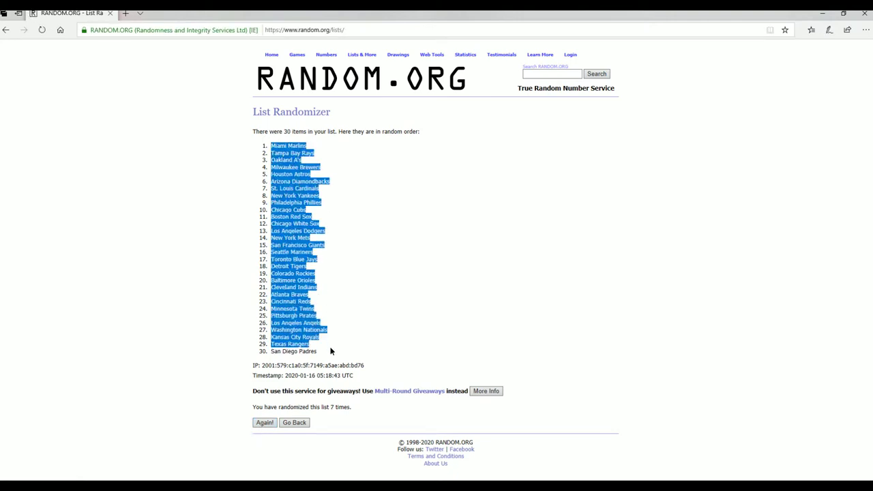
right_click(320, 254)
left_click(320, 255)
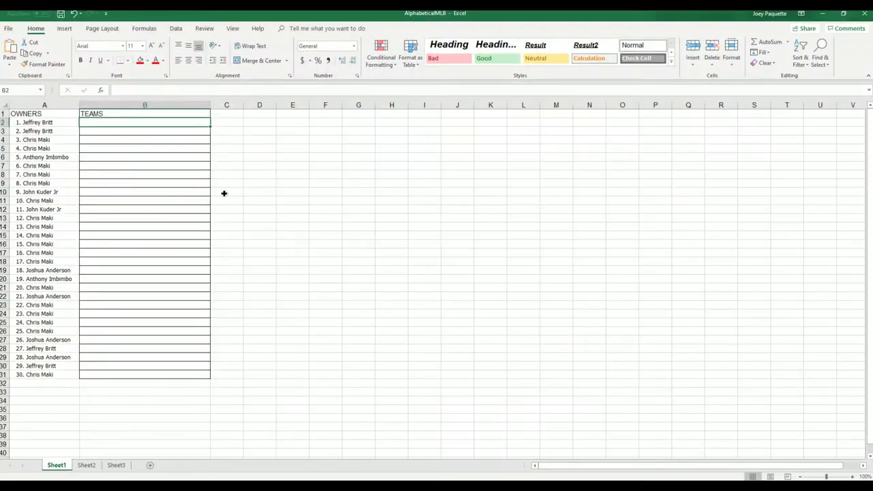
left_click(225, 192)
left_click(129, 124)
key("ctrl+v")
left_click(145, 144)
Apply All Borders to columns A and B.
left_click_drag(55, 104, 110, 101)
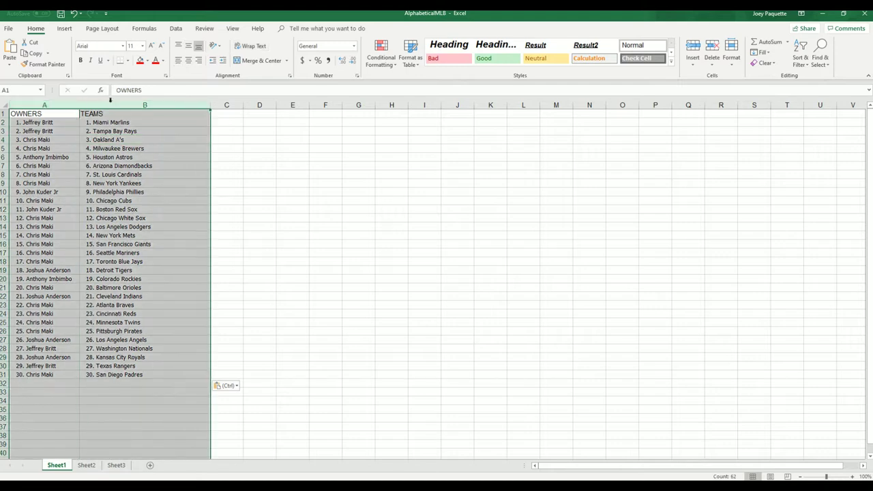
left_click(127, 60)
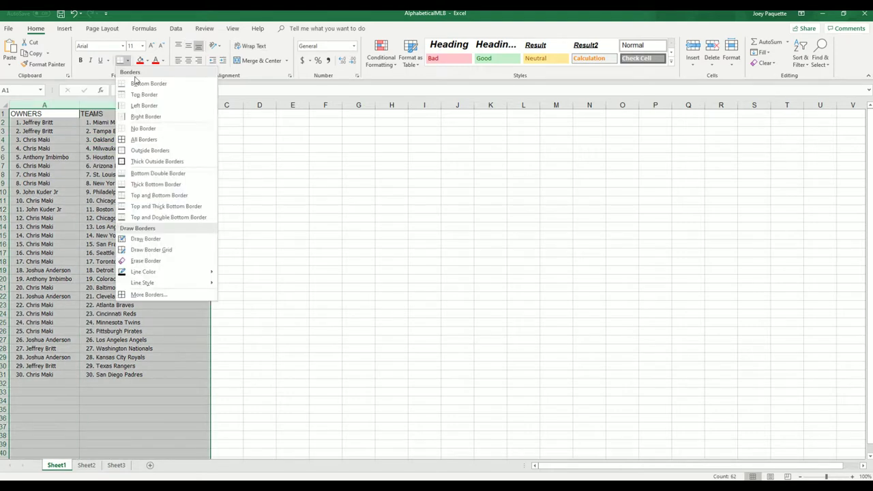
left_click(142, 139)
left_click(70, 123)
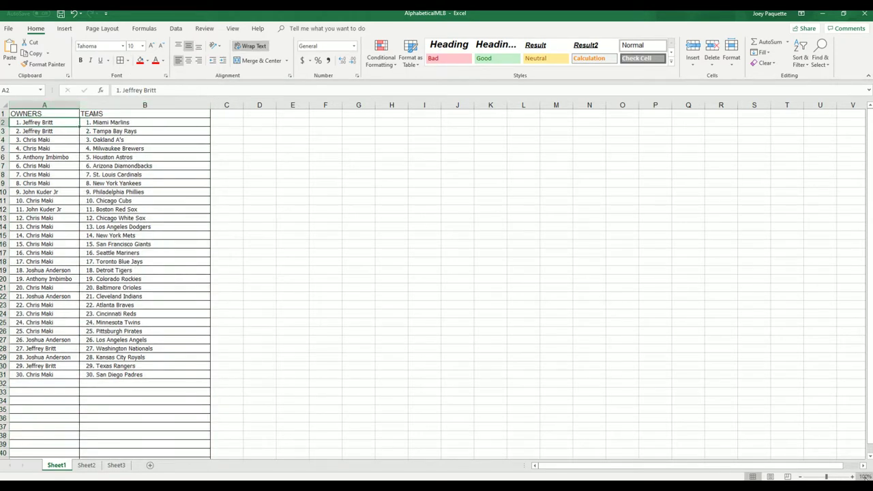
scroll(234, 413, "up", 3, "ctrl")
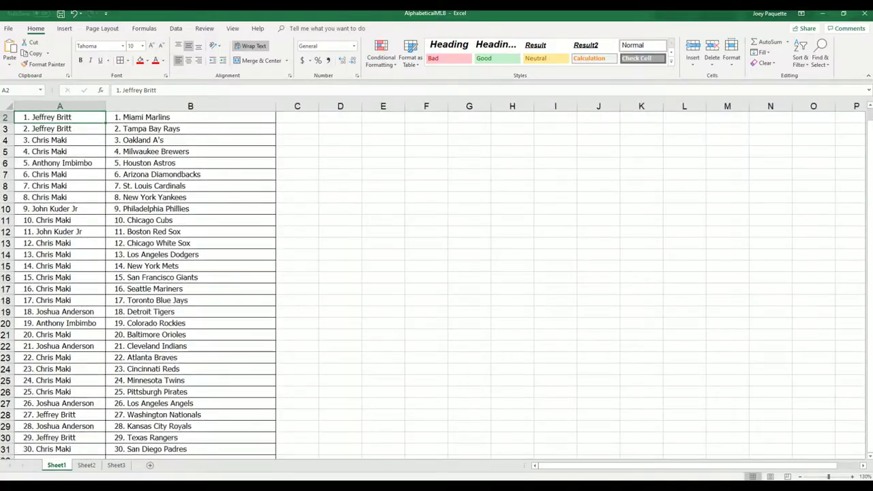